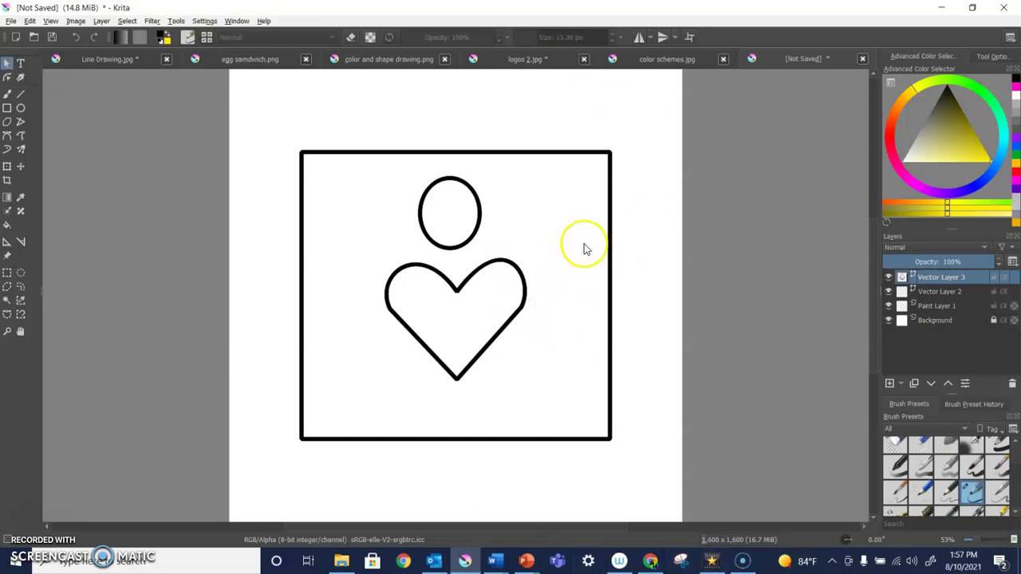
- Select the heart and nudge it slightly down and to the left
left_click(454, 316)
left_click_drag(477, 317, 469, 323)
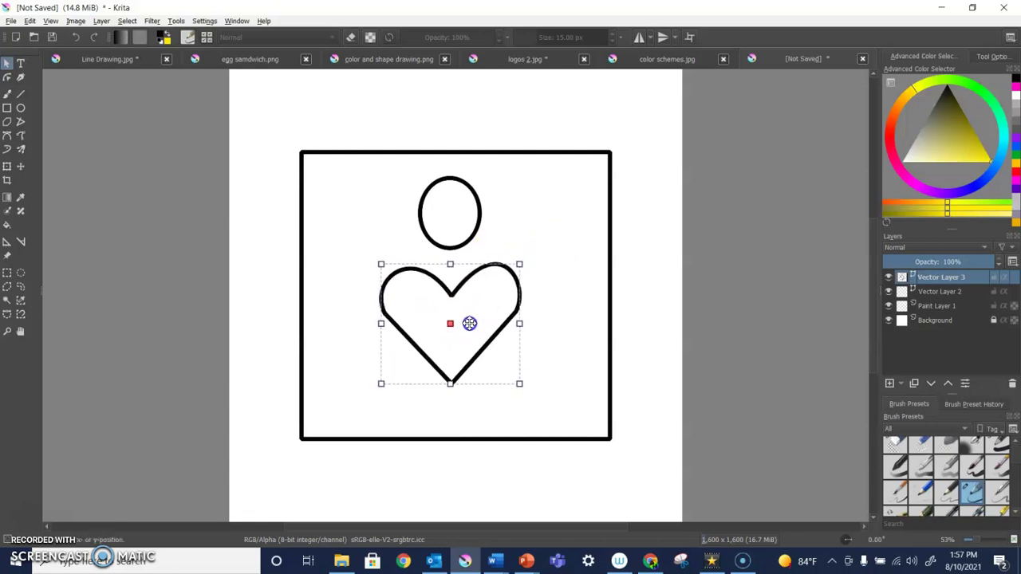
left_click_drag(485, 303, 487, 306)
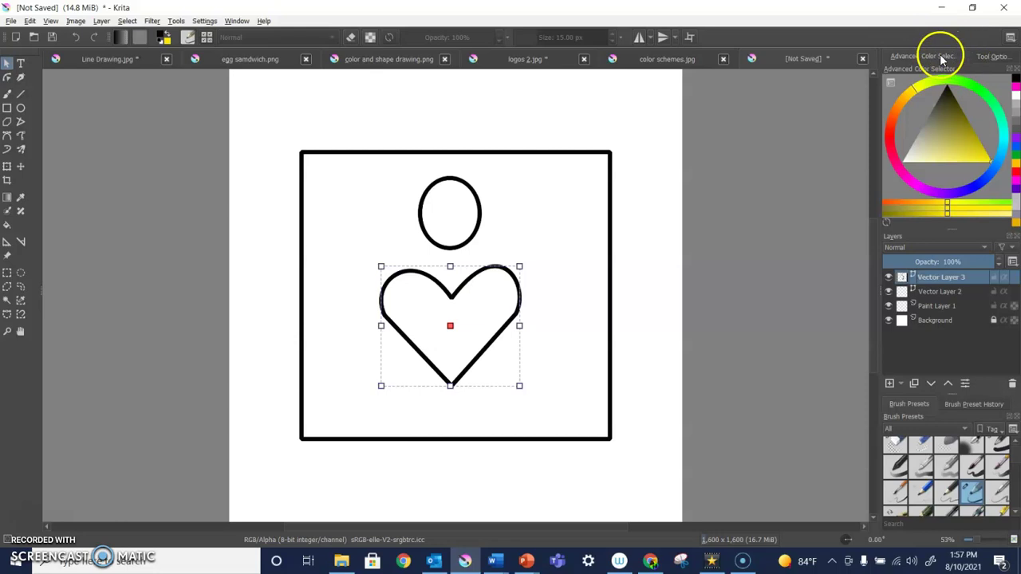
- Show the heart's geometry: position 781 × 908 px, size 489 × 423 px
left_click(986, 59)
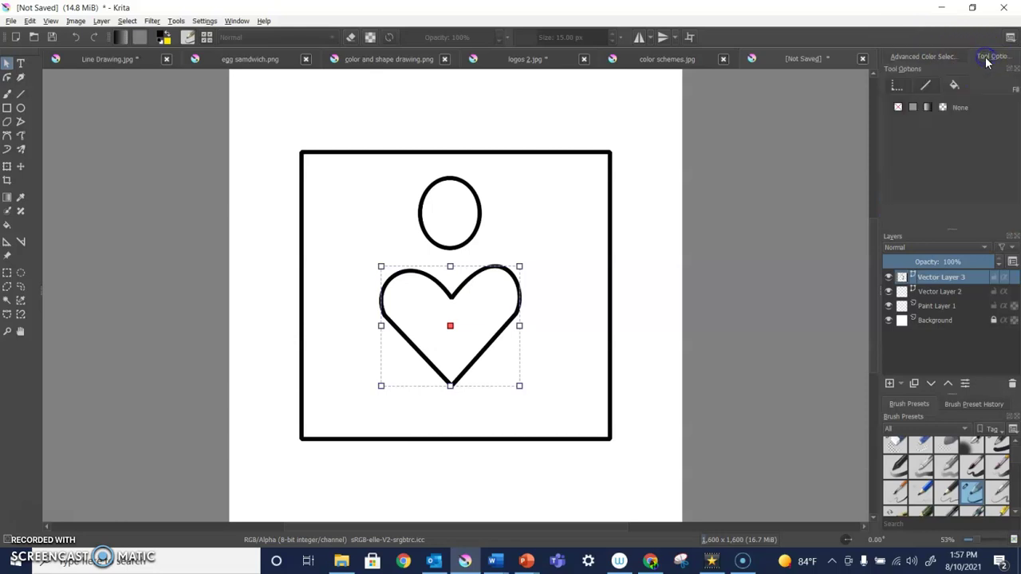
left_click(1007, 81)
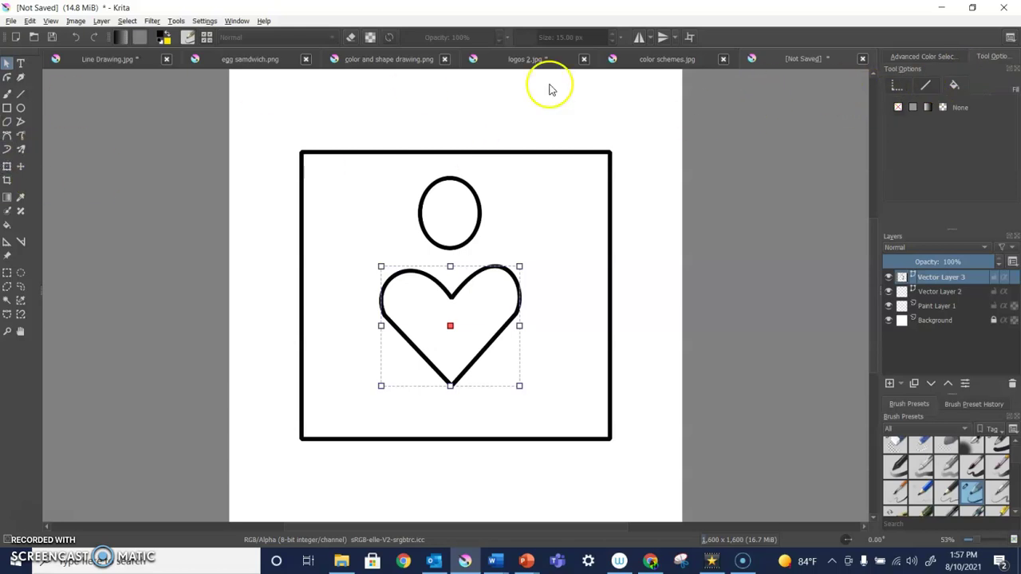
left_click(903, 87)
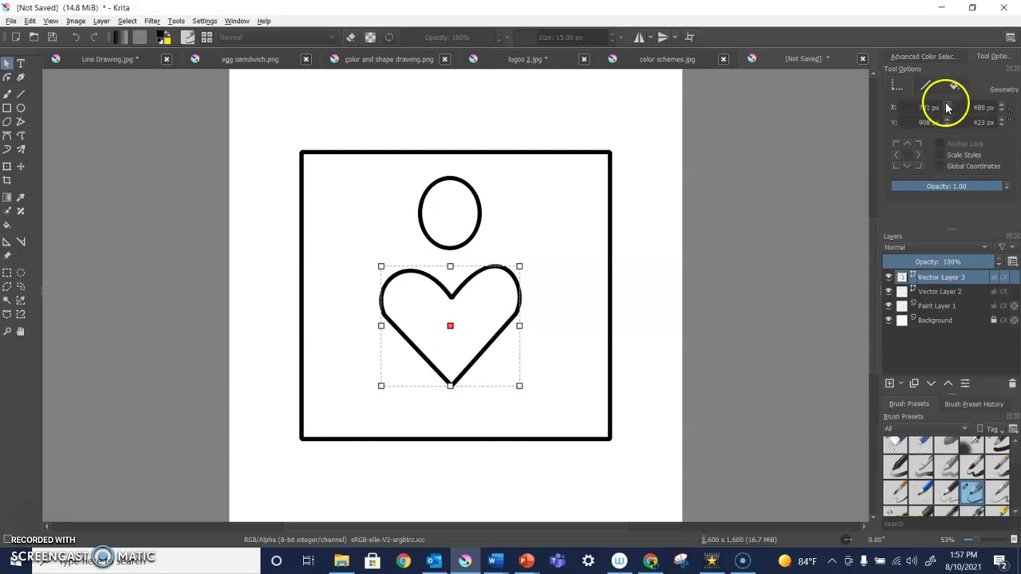
- Try the bottom-right, top-left, top-centre and bottom-left anchor points
left_click(918, 165)
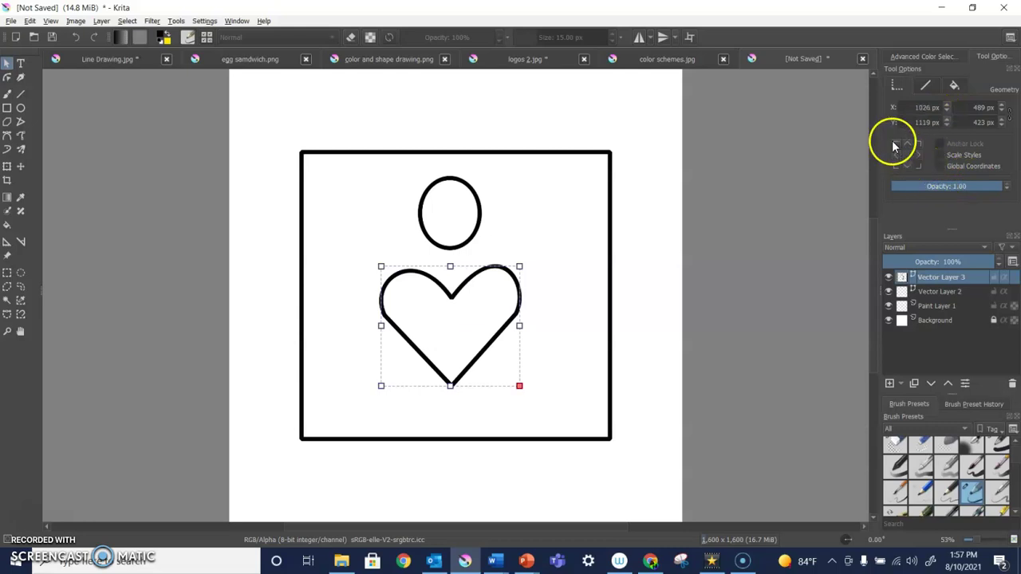
left_click(895, 145)
left_click(906, 145)
left_click(895, 165)
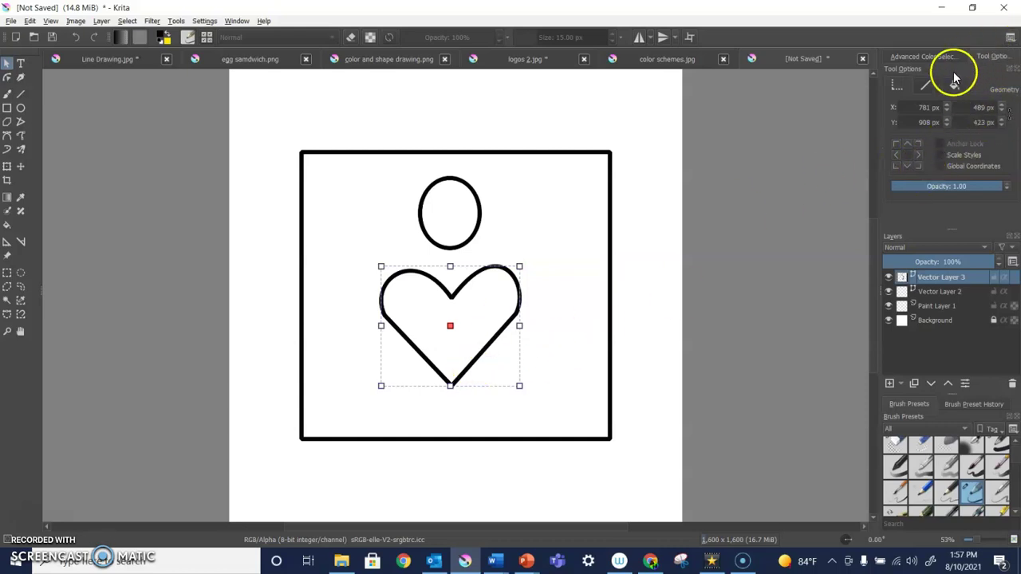
- Reduce the heart's stroke thickness from 15 px to 11 px
left_click(926, 87)
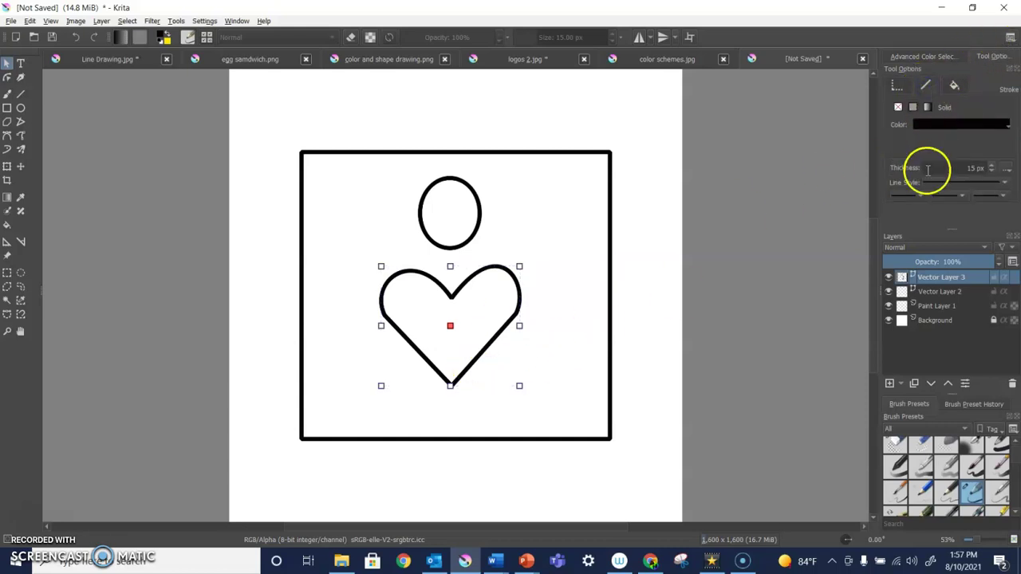
left_click(992, 172)
left_click(992, 171)
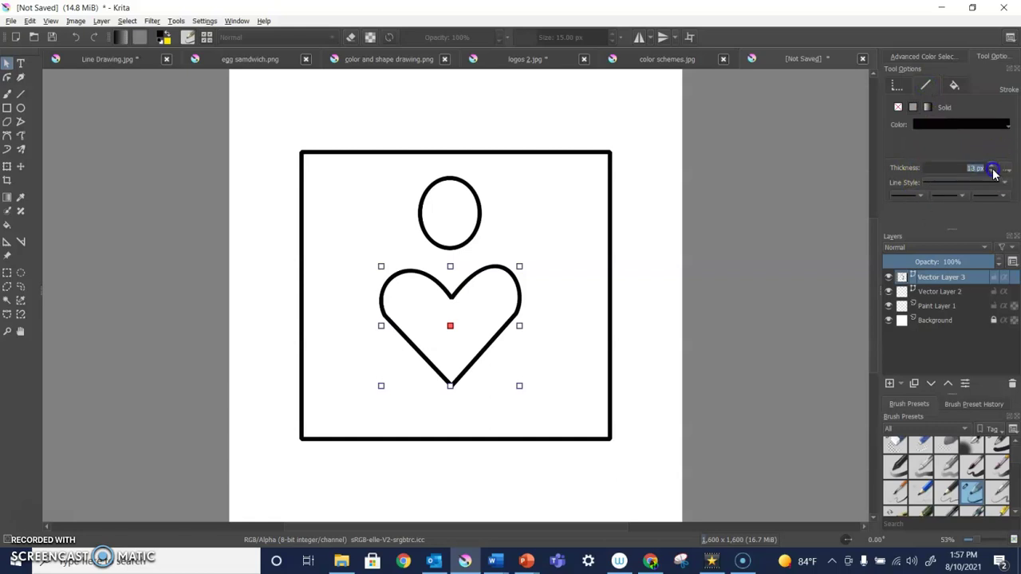
left_click(992, 171)
left_click(992, 172)
left_click(992, 171)
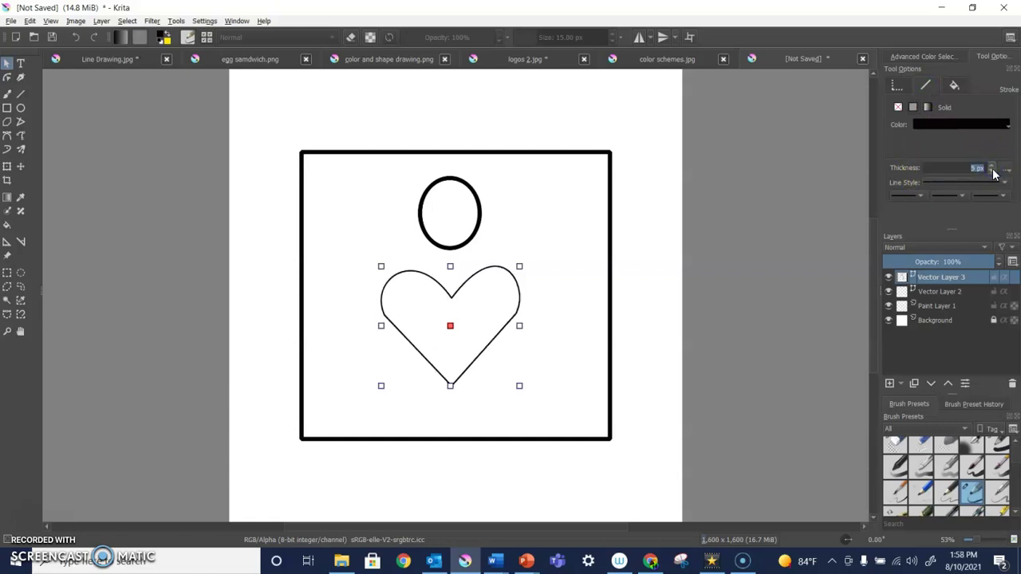
left_click(994, 166)
left_click(994, 165)
left_click(994, 166)
left_click(994, 166)
left_click(994, 166)
left_click(993, 166)
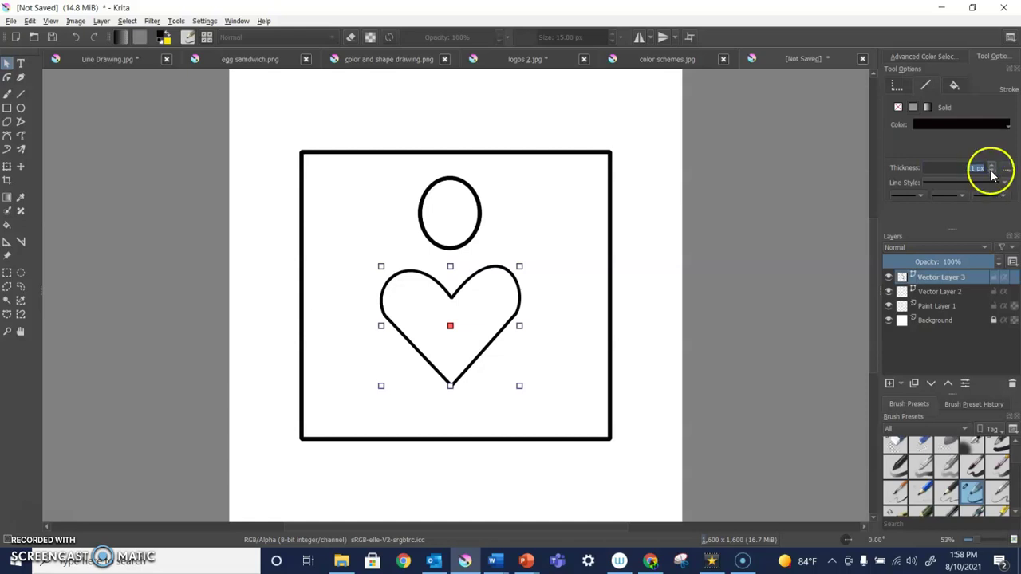
left_click(992, 174)
left_click(992, 174)
left_click(993, 166)
- Try arrowhead end markers and a dot start marker, then set both back to none
left_click(962, 197)
left_click(957, 214)
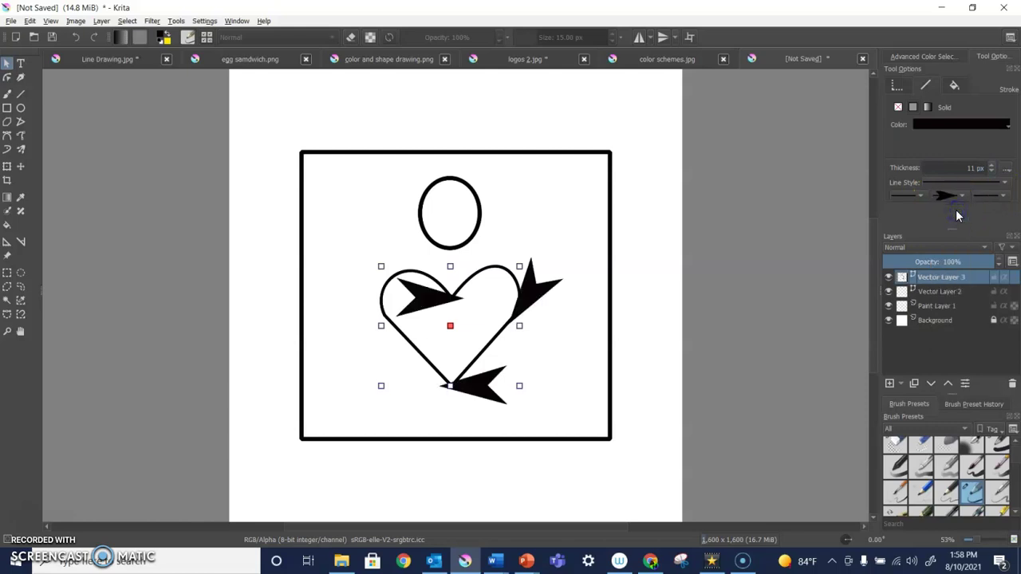
left_click(949, 196)
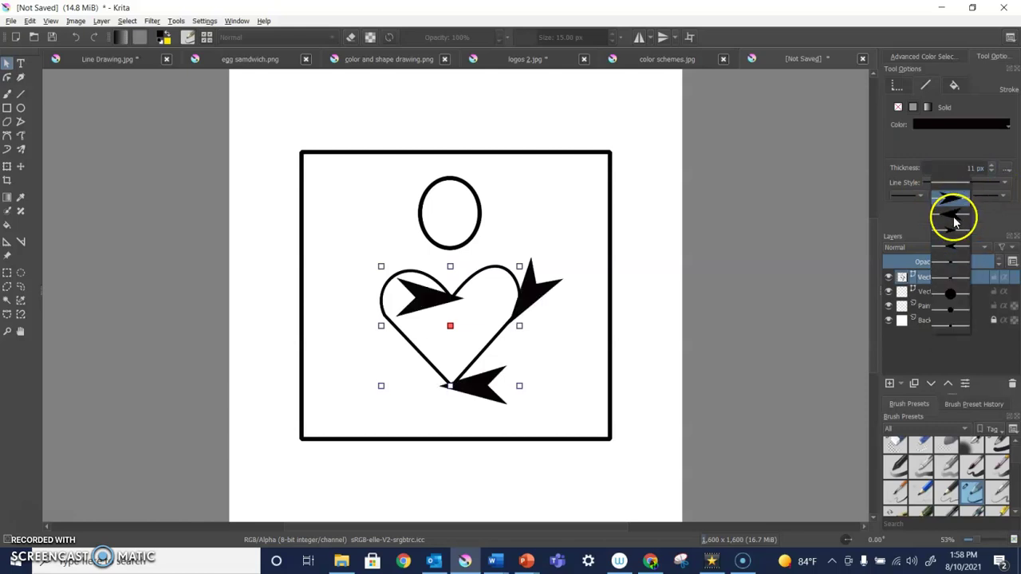
left_click(960, 184)
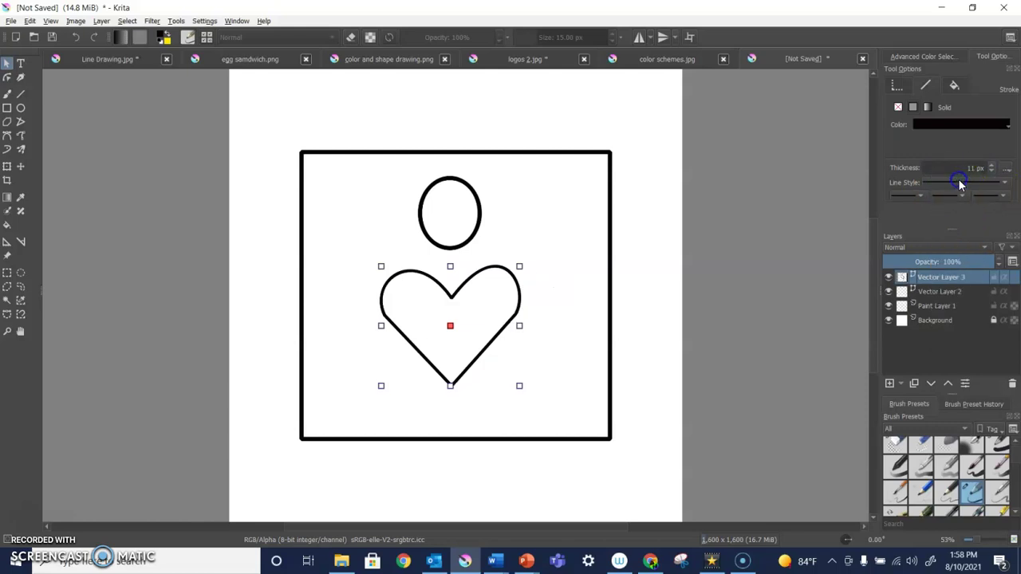
left_click(917, 197)
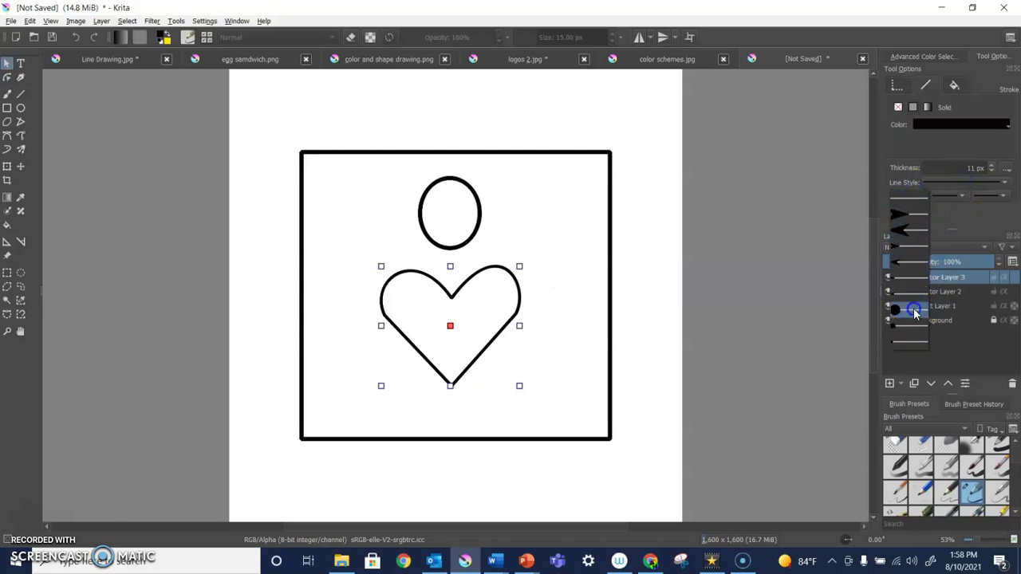
left_click(918, 306)
left_click(911, 199)
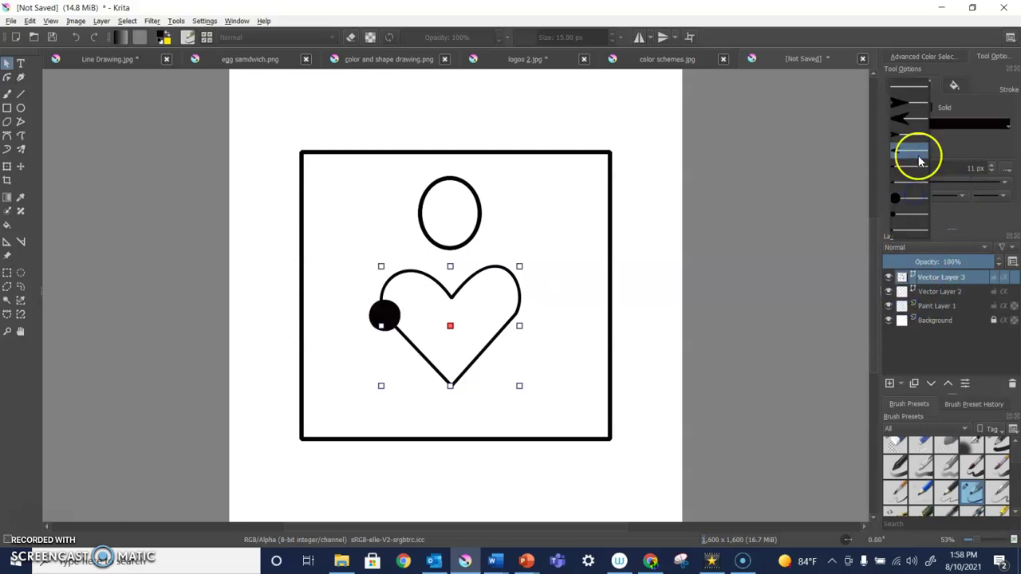
left_click(918, 86)
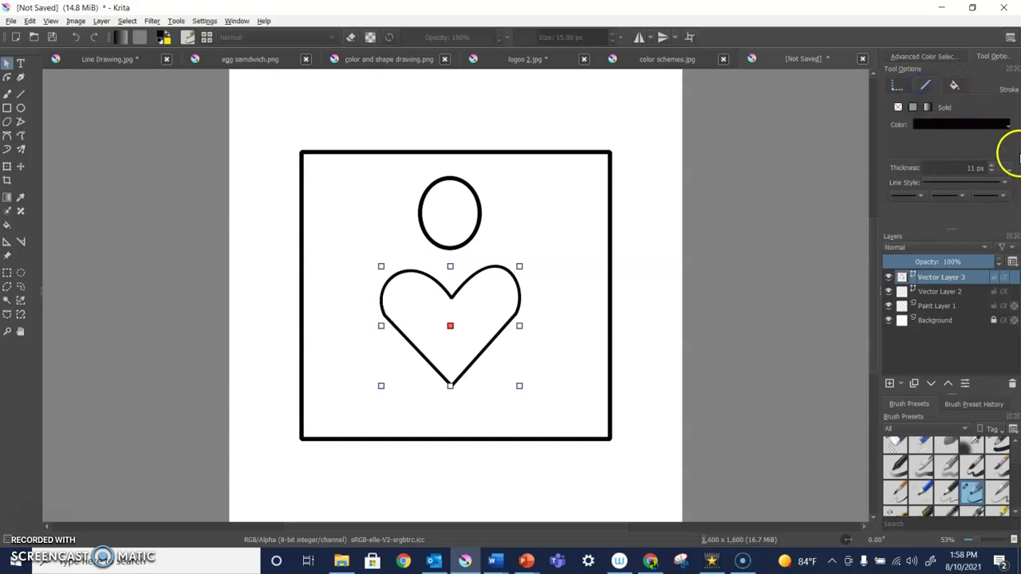
- Change the heart's 11 px stroke colour from black to magenta
left_click(937, 128)
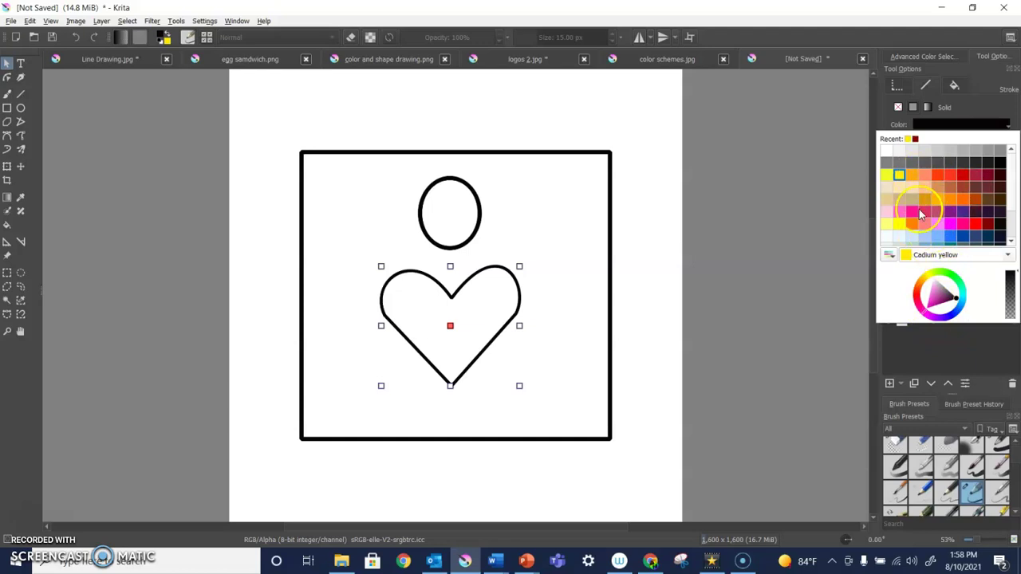
left_click(930, 310)
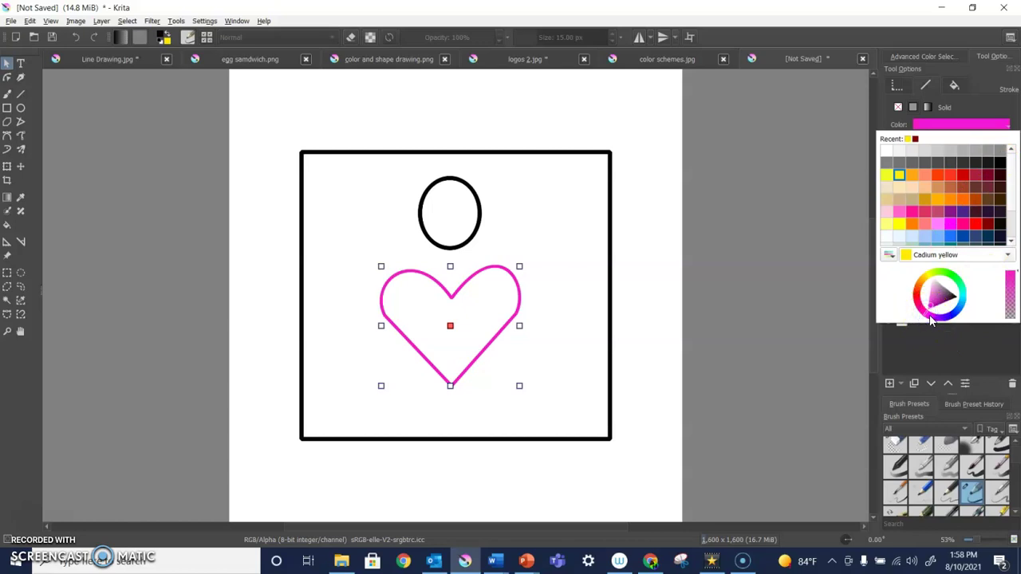
left_click(985, 109)
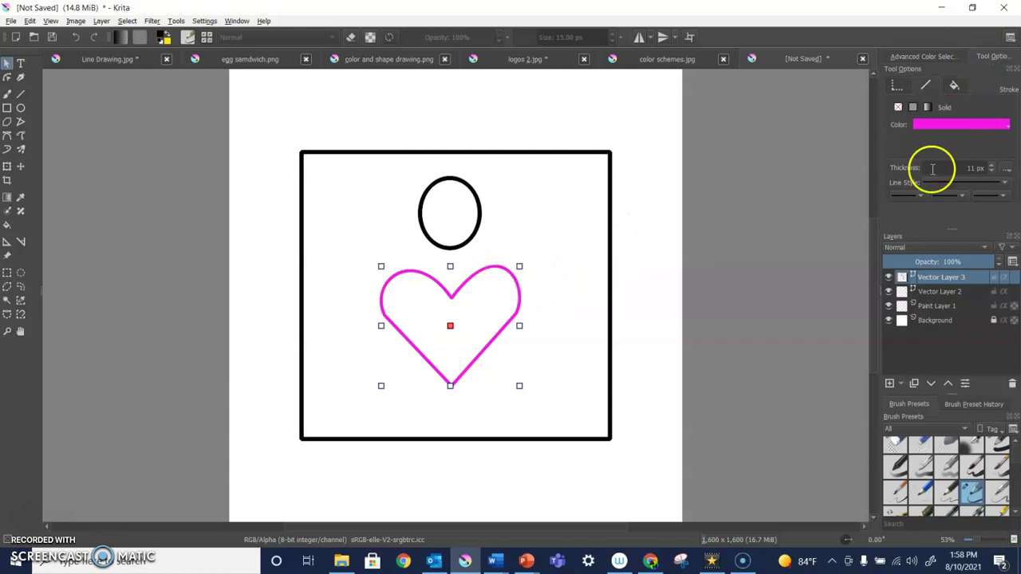
- Give the heart a Solid fill using a pink palette swatch
left_click(954, 86)
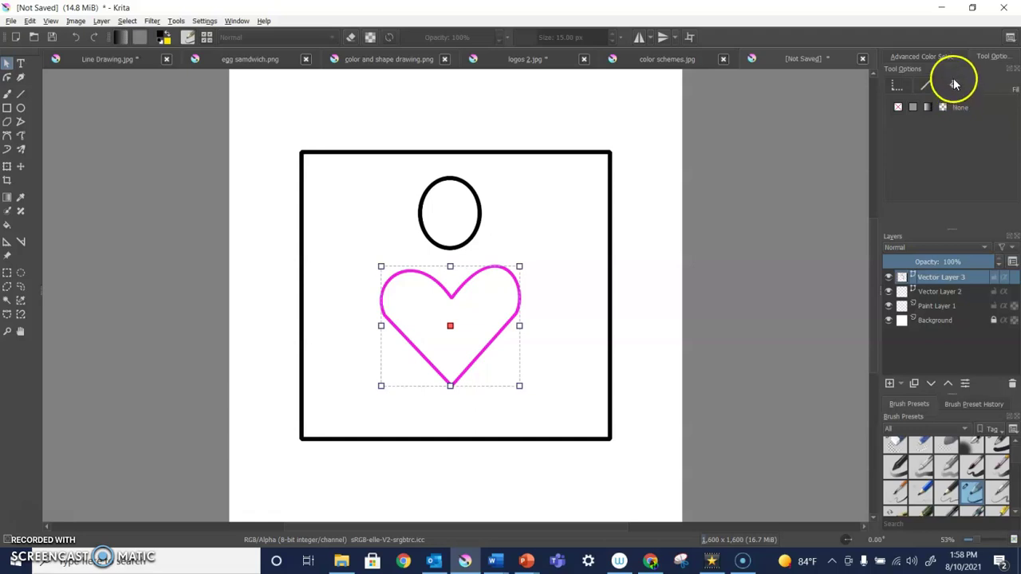
left_click(913, 107)
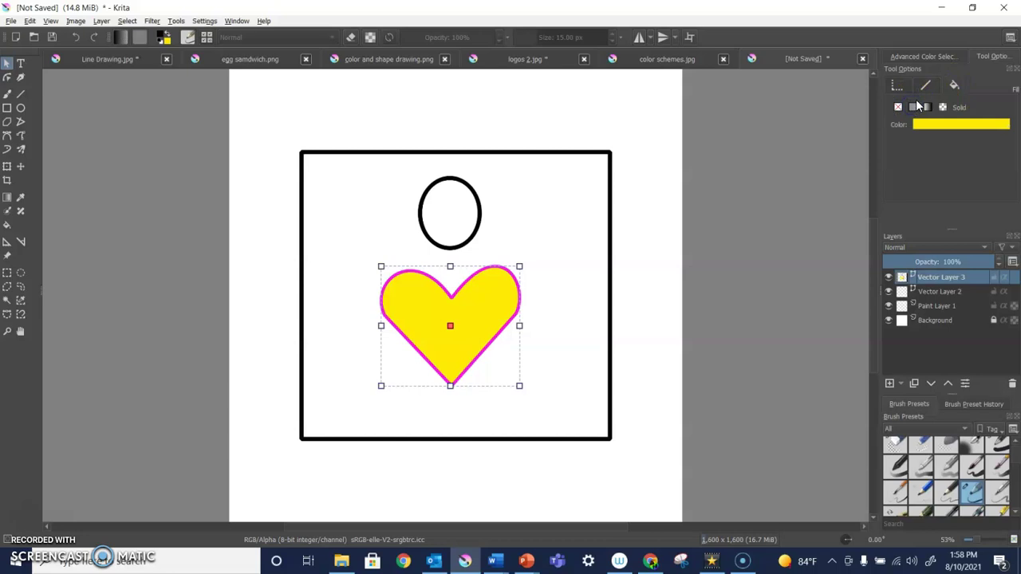
left_click(953, 125)
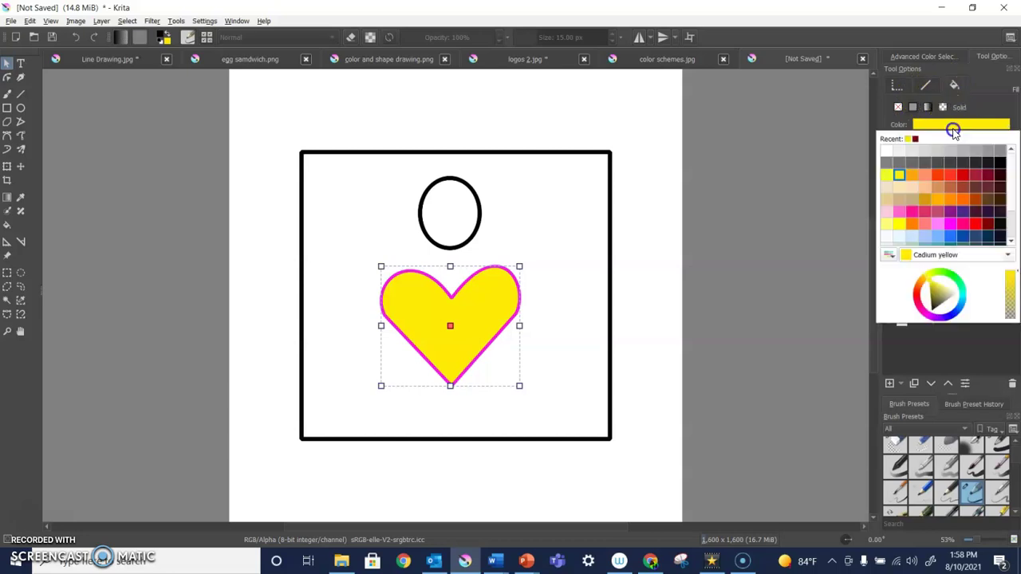
left_click(937, 223)
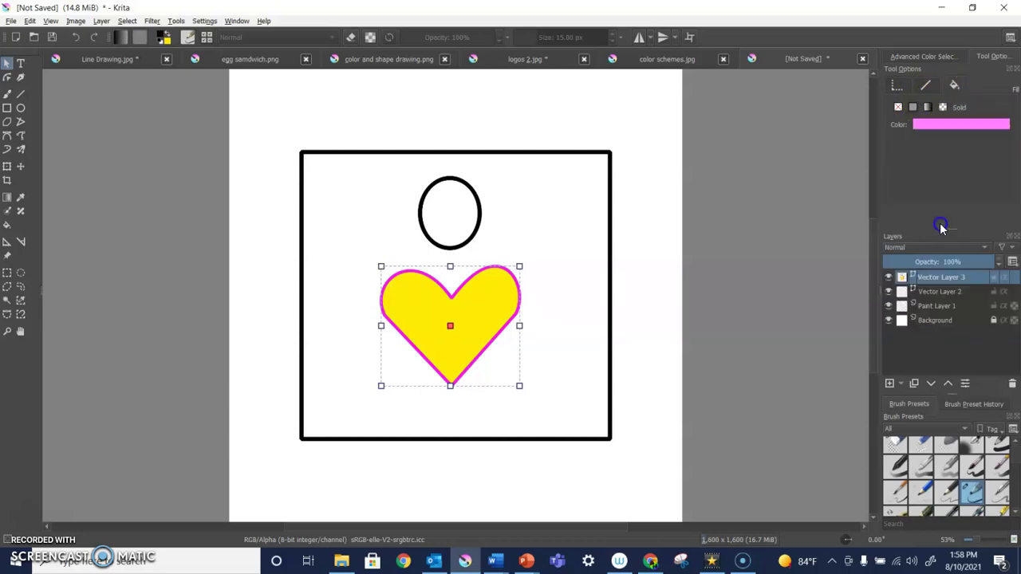
- Switch the heart to a linear gradient fill with a magenta (245,1,196) stop
left_click(927, 107)
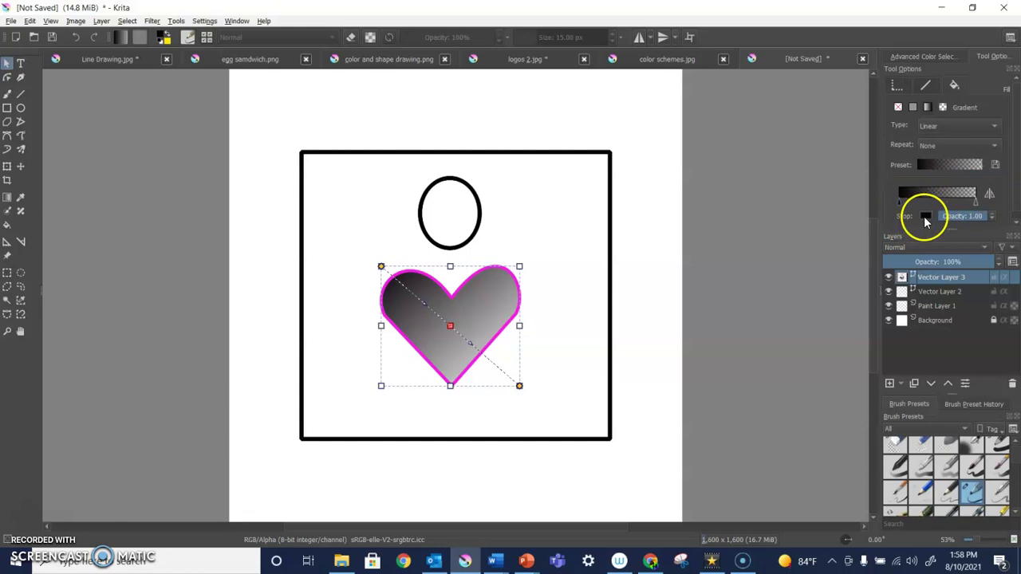
left_click(925, 217)
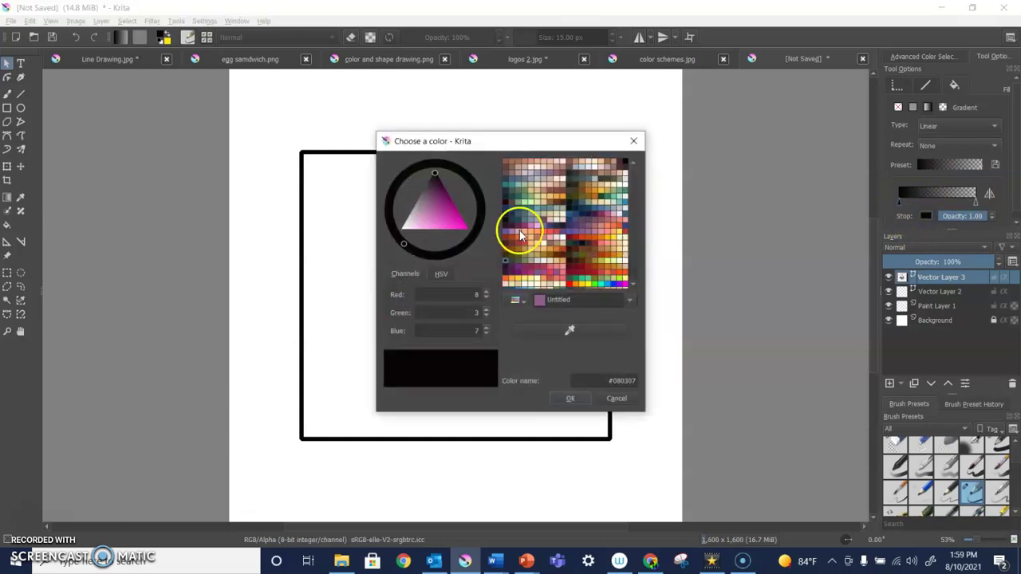
left_click(466, 229)
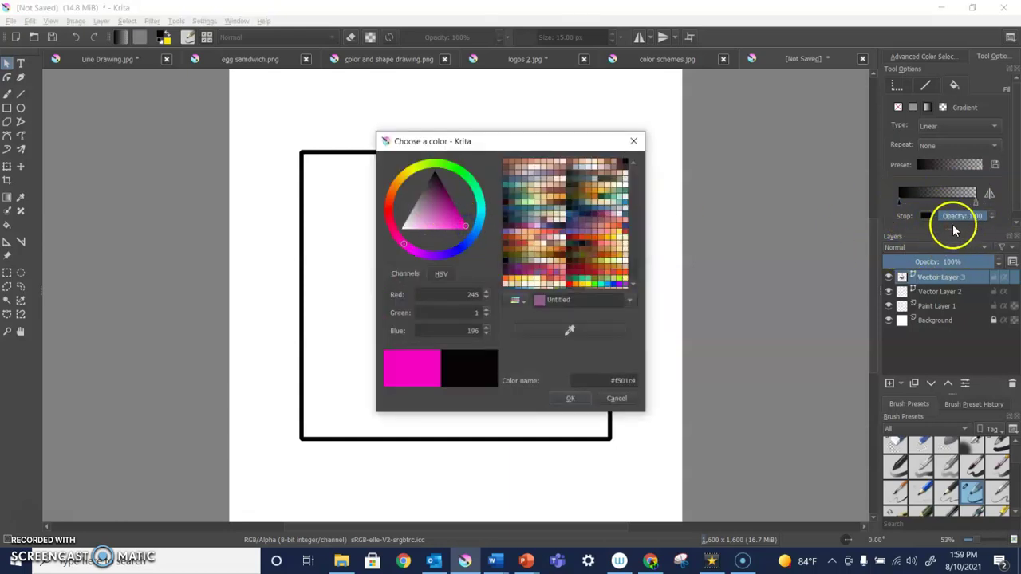
left_click(569, 399)
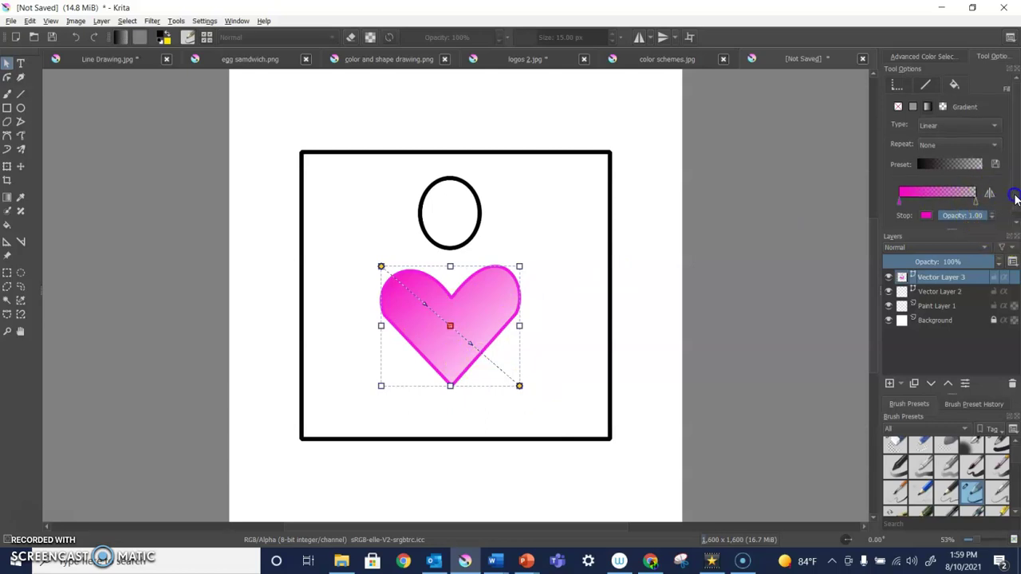
left_click_drag(1018, 209, 1016, 225)
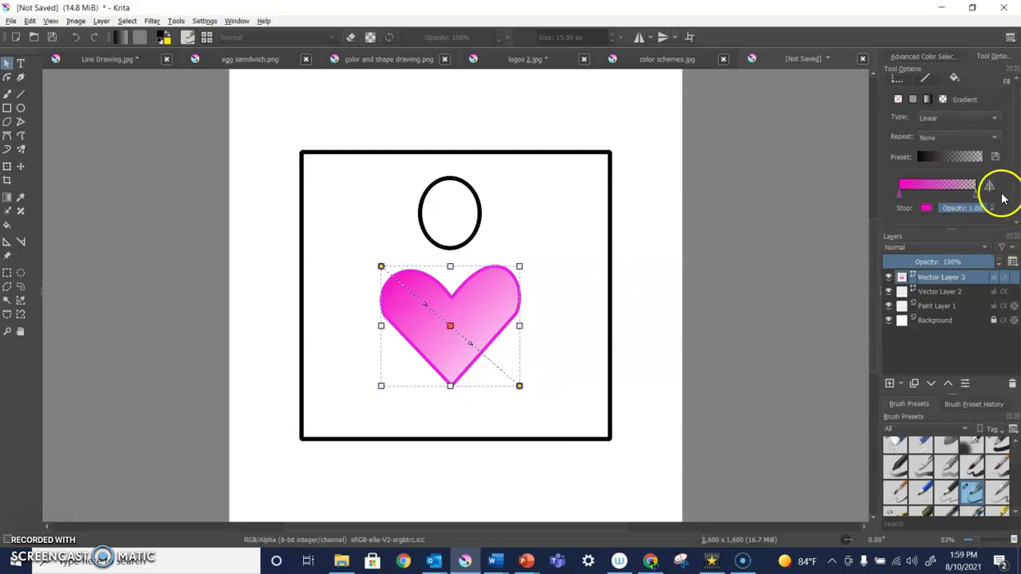
- Apply the grey metallic gradient preset to the heart's fill
left_click(971, 158)
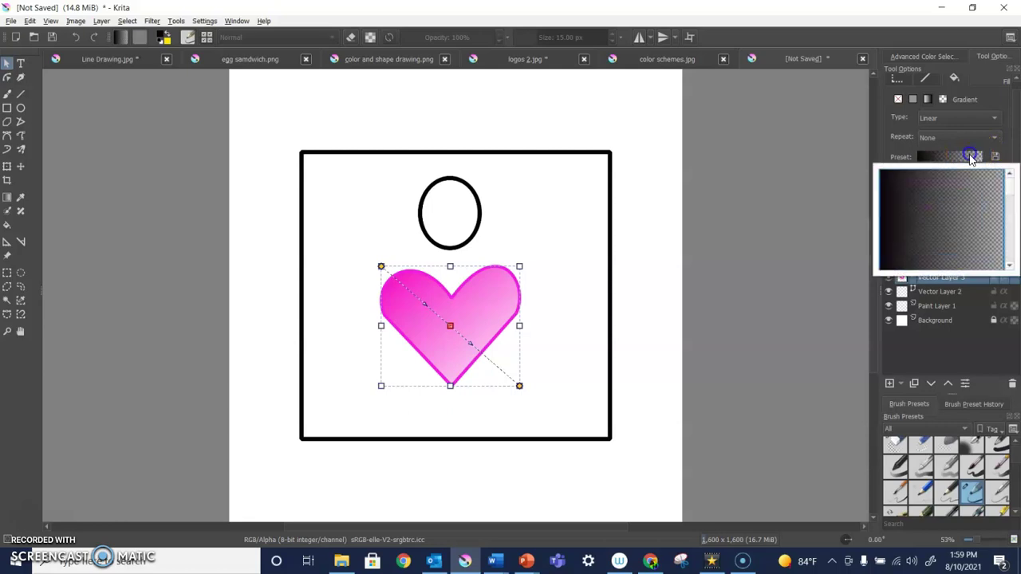
scroll(1008, 201, "down", 5)
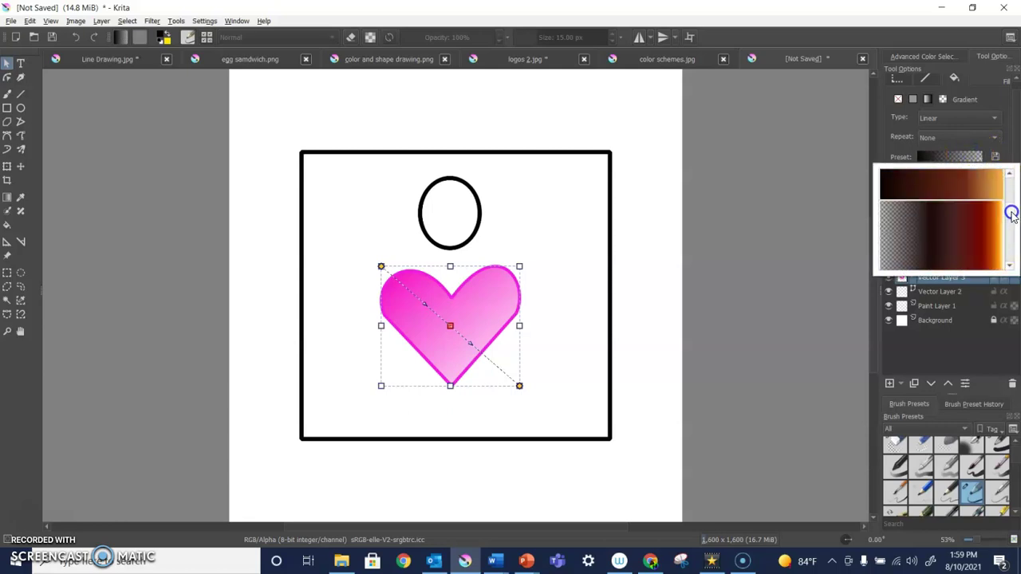
scroll(1016, 188, "up", 5)
left_click_drag(1016, 188, 1014, 262)
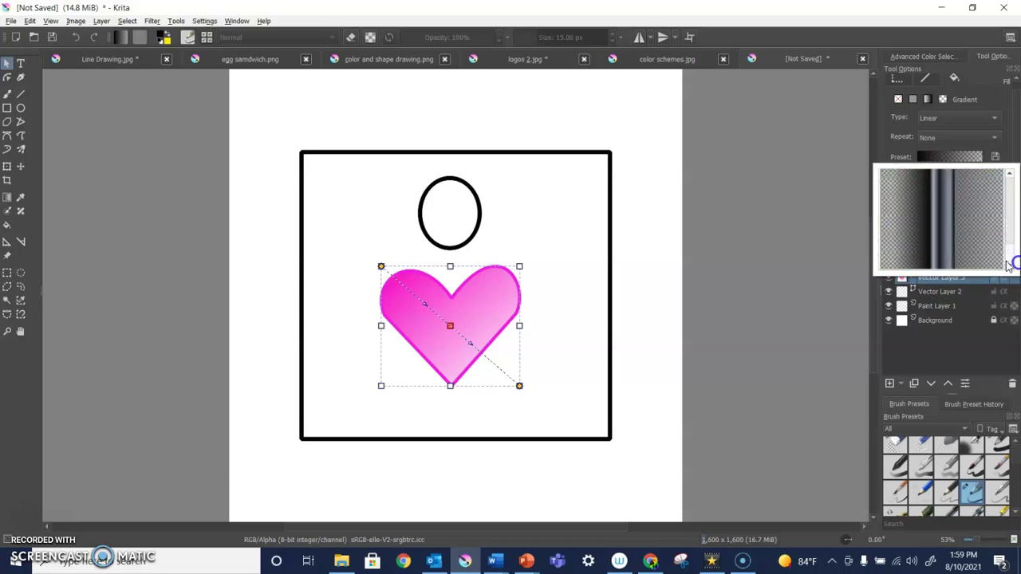
left_click(953, 247)
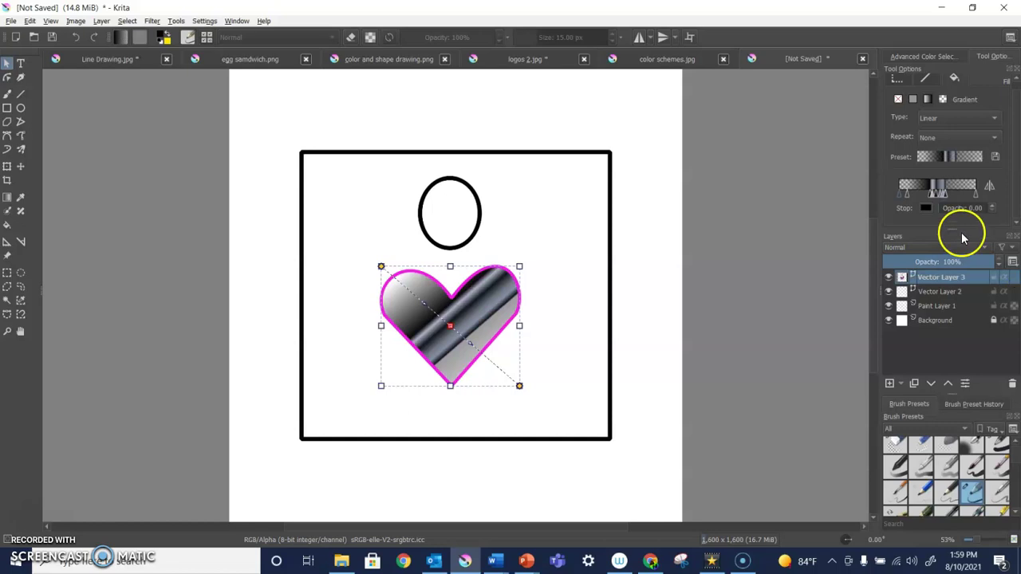
- Undo the gradient changes and give the heart a solid pink fill
left_click(77, 37)
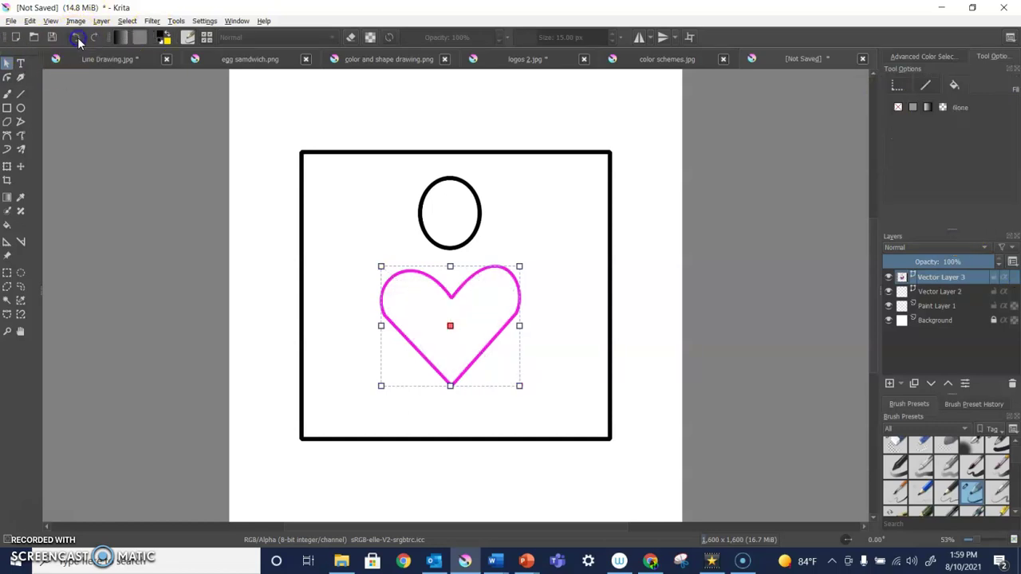
left_click(77, 38)
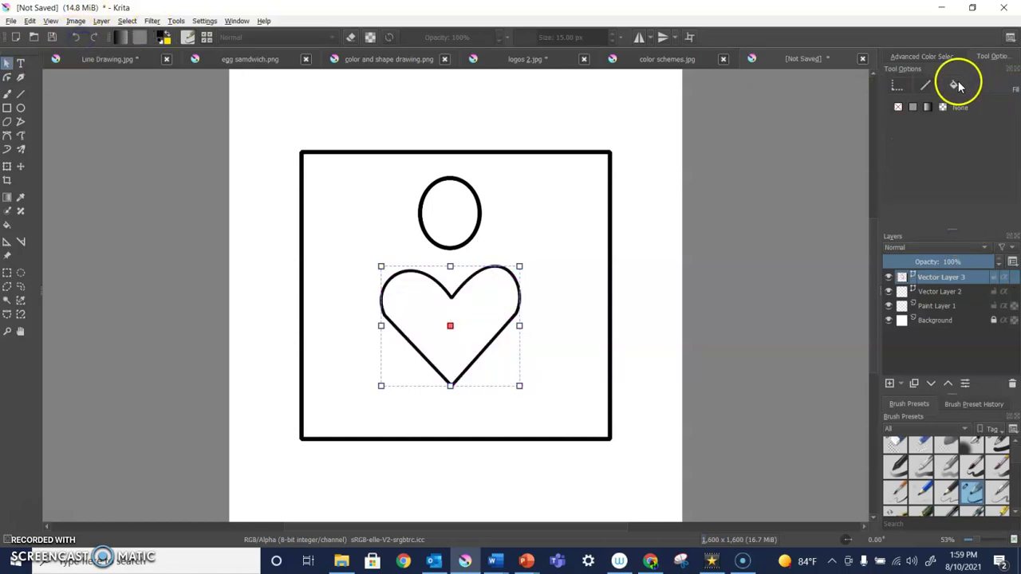
left_click(913, 107)
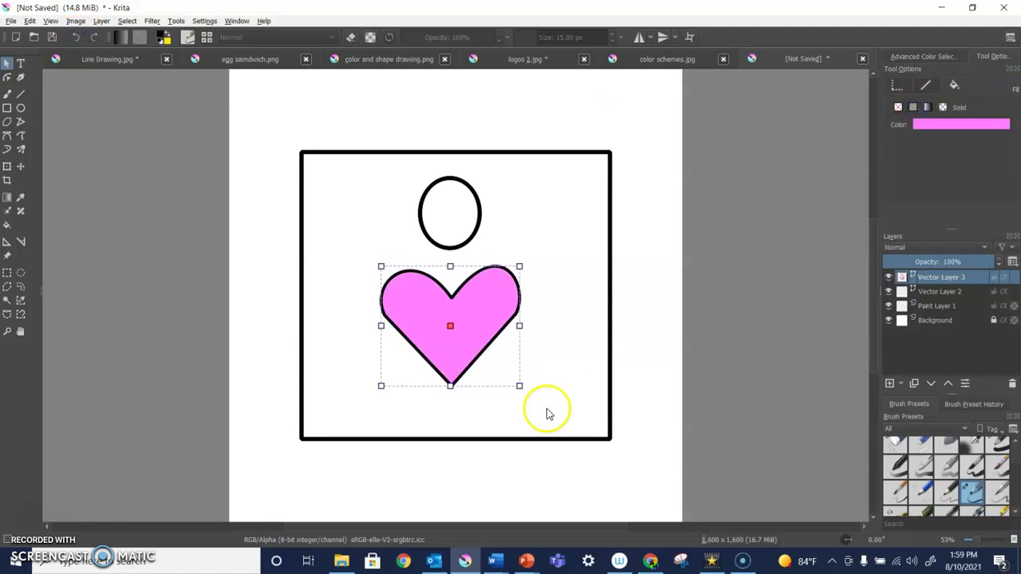
- Make the heart's outline the same pink as its fill
left_click(925, 85)
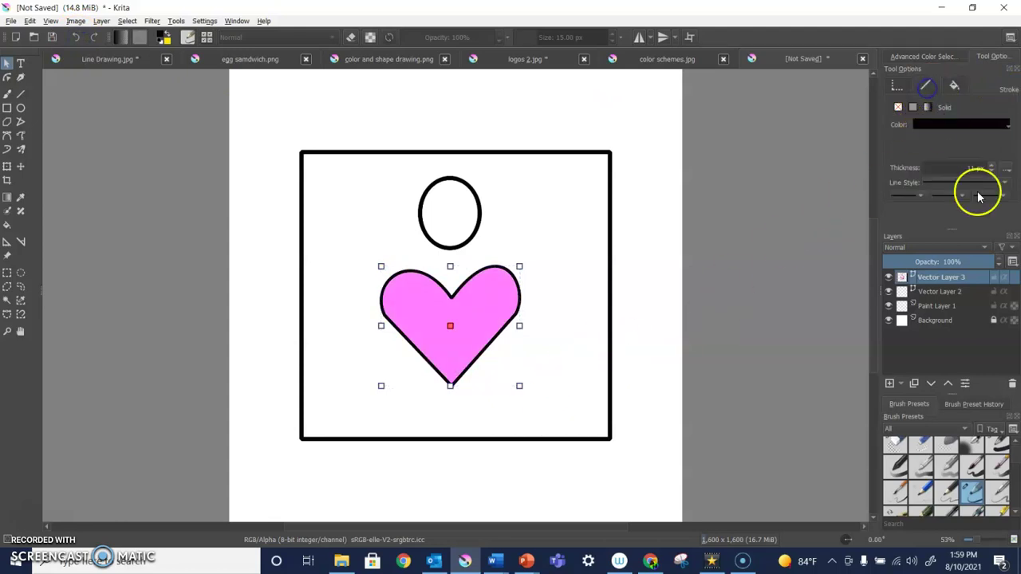
left_click(995, 123)
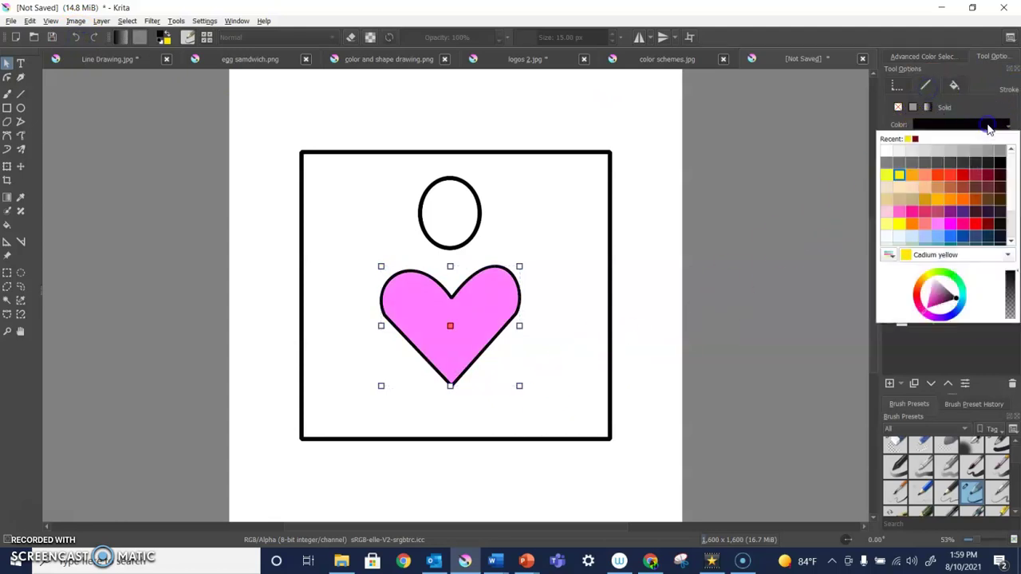
left_click(938, 229)
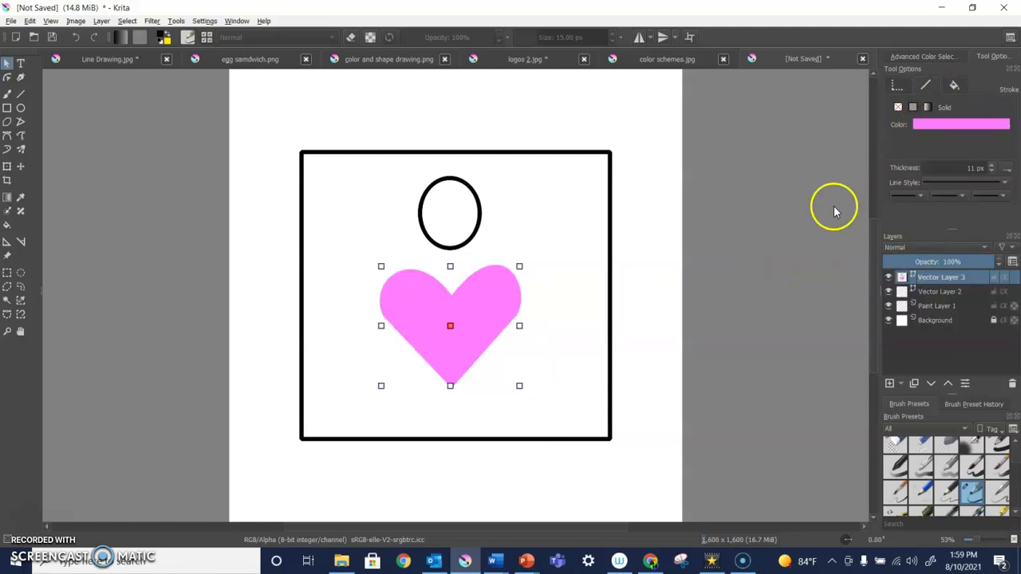
- Give the square a solid blue fill, after briefly trying yellow
left_click(509, 168)
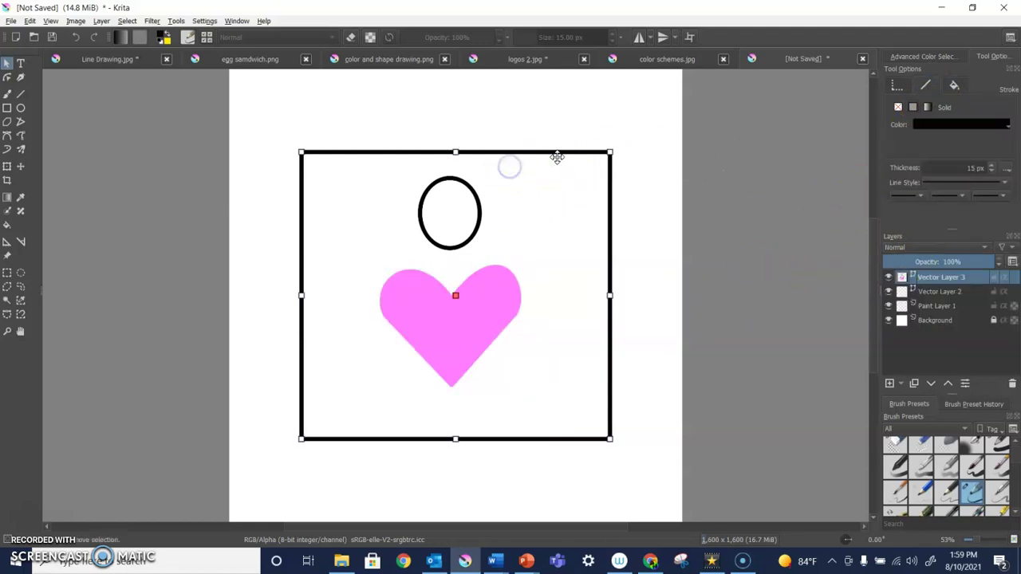
left_click(958, 87)
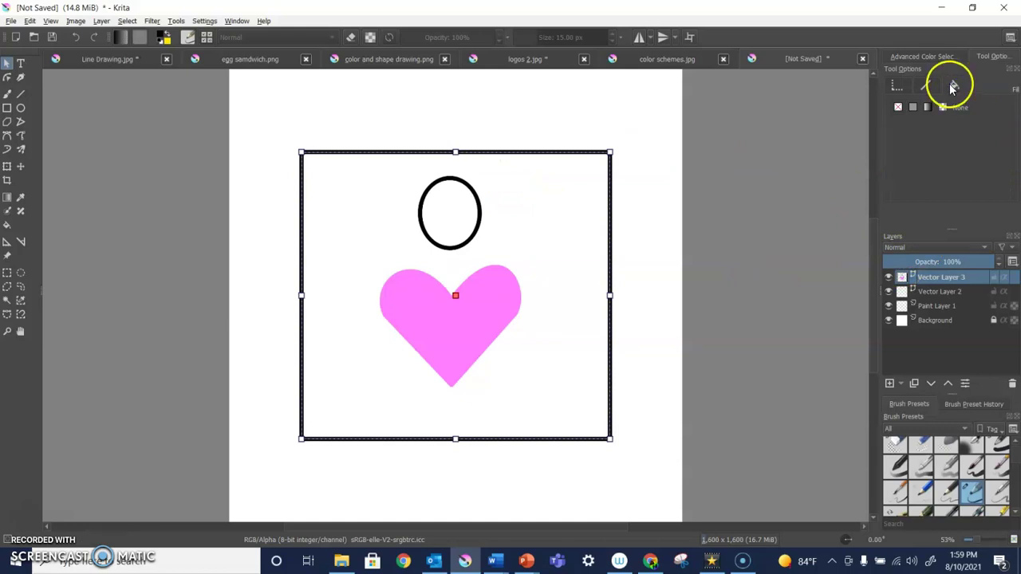
left_click(913, 108)
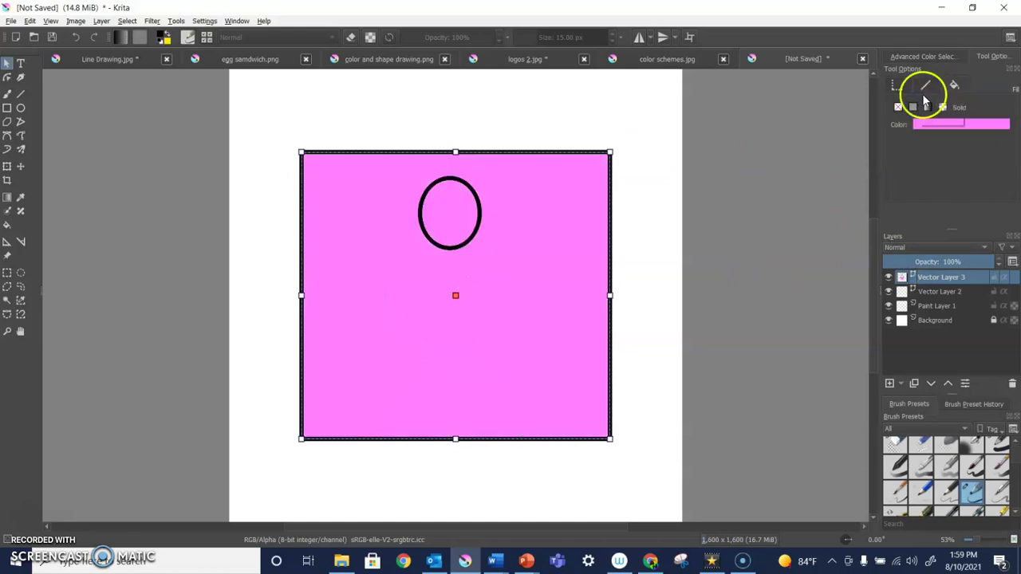
left_click(997, 123)
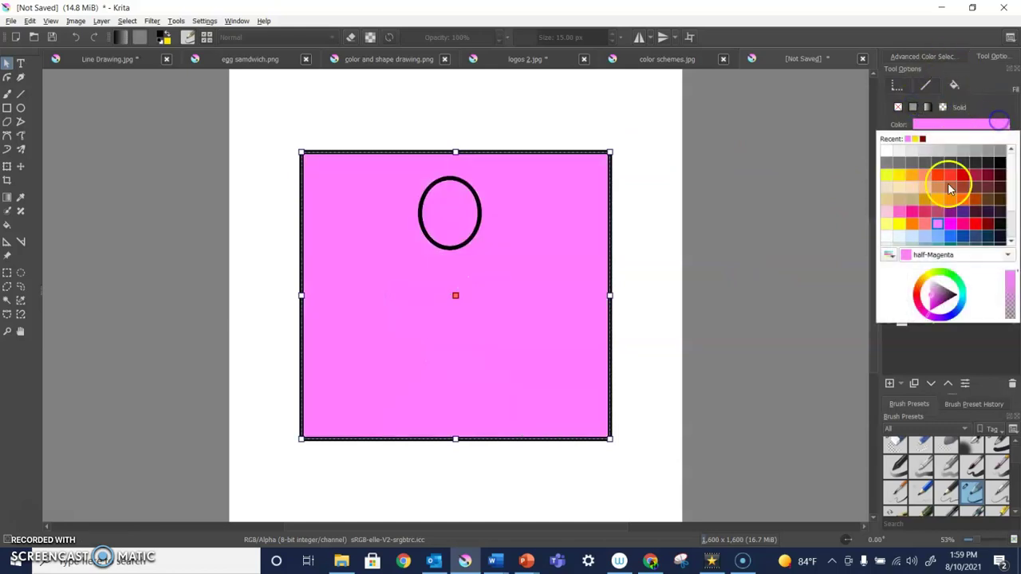
left_click(898, 175)
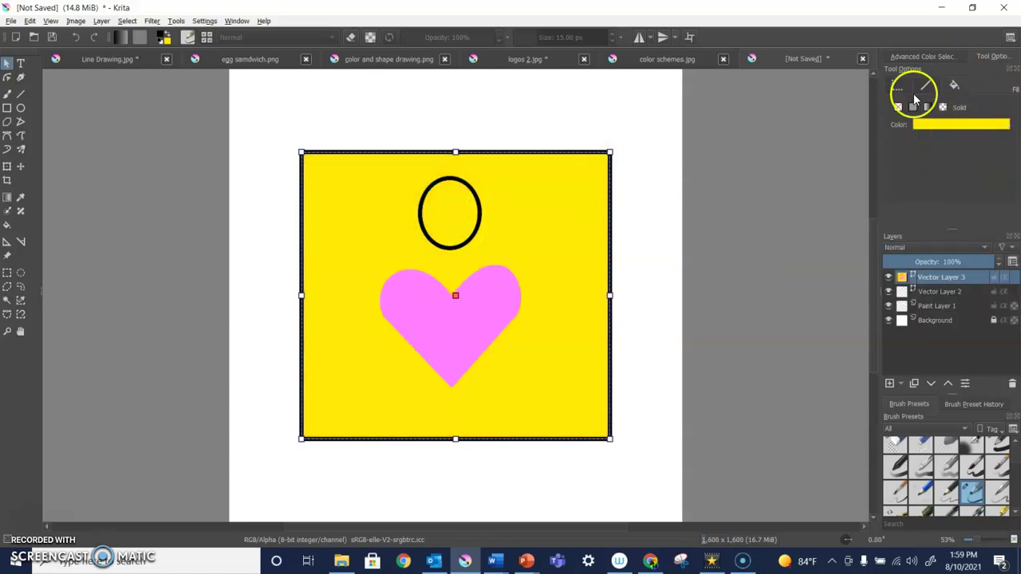
left_click(951, 123)
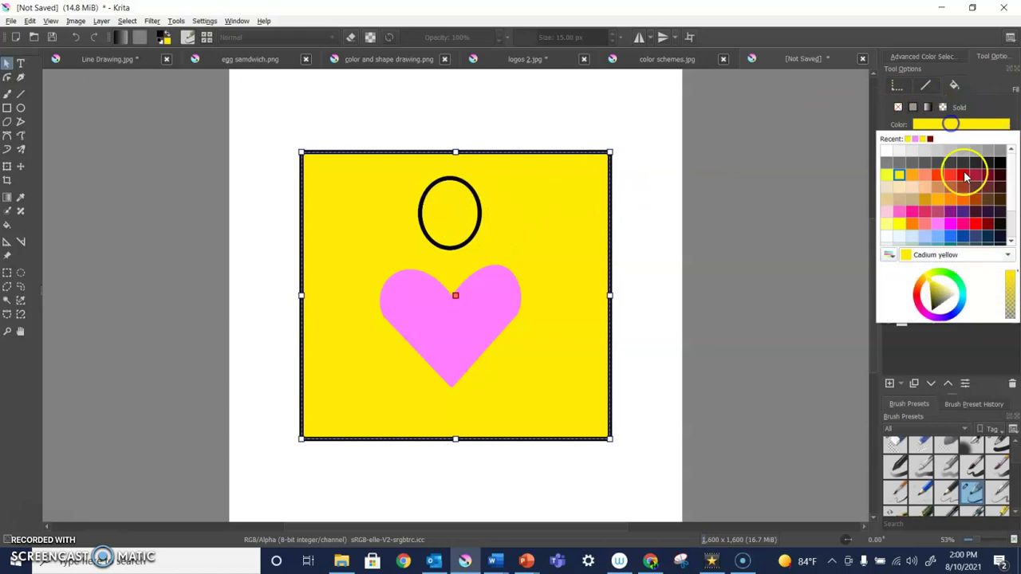
left_click(959, 239)
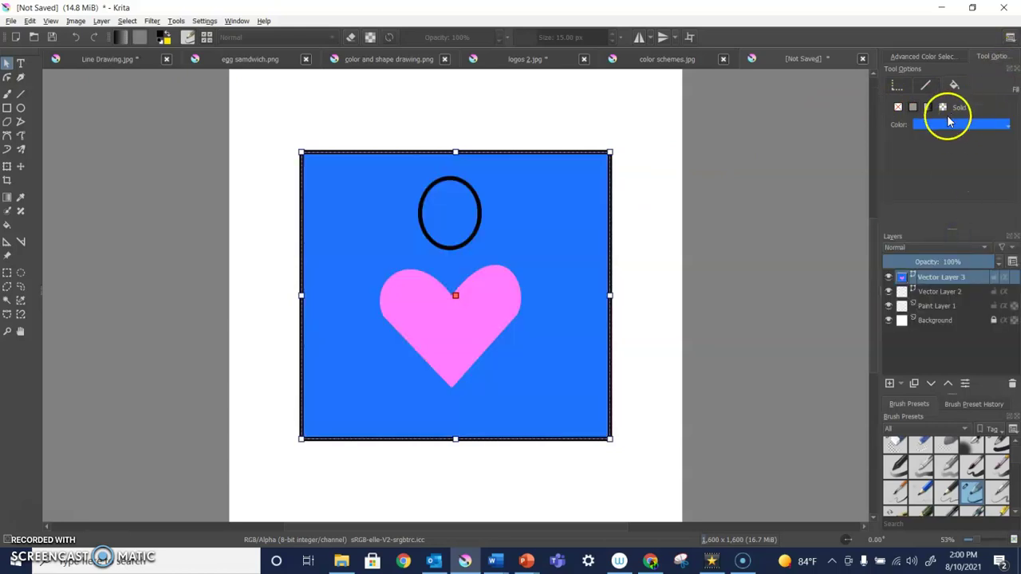
- Make the square's 15 px outline blue to match its fill
left_click(925, 88)
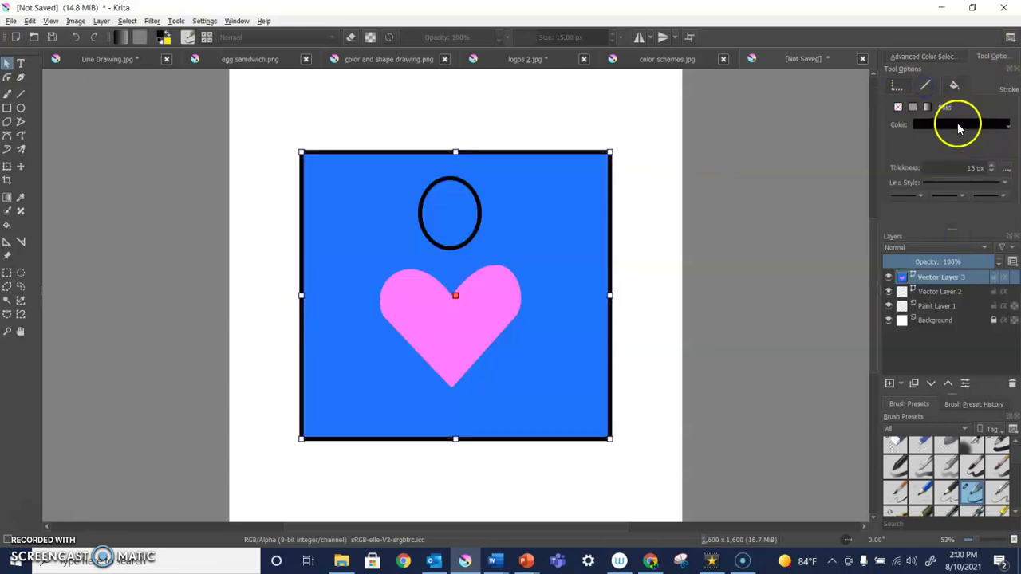
left_click(952, 125)
left_click(947, 239)
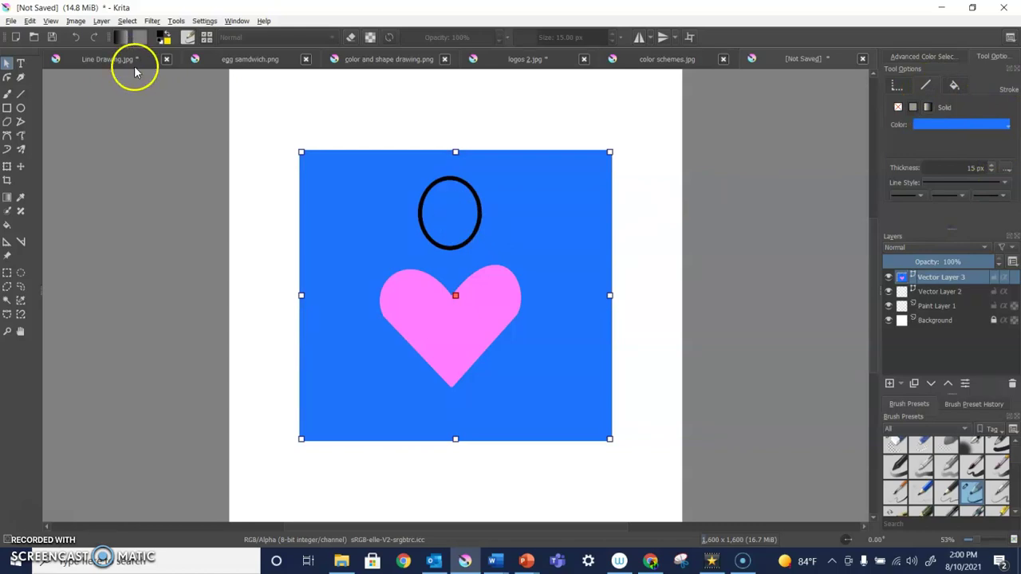
- Select the black circle and bring up its fill colour palette
left_click(263, 90)
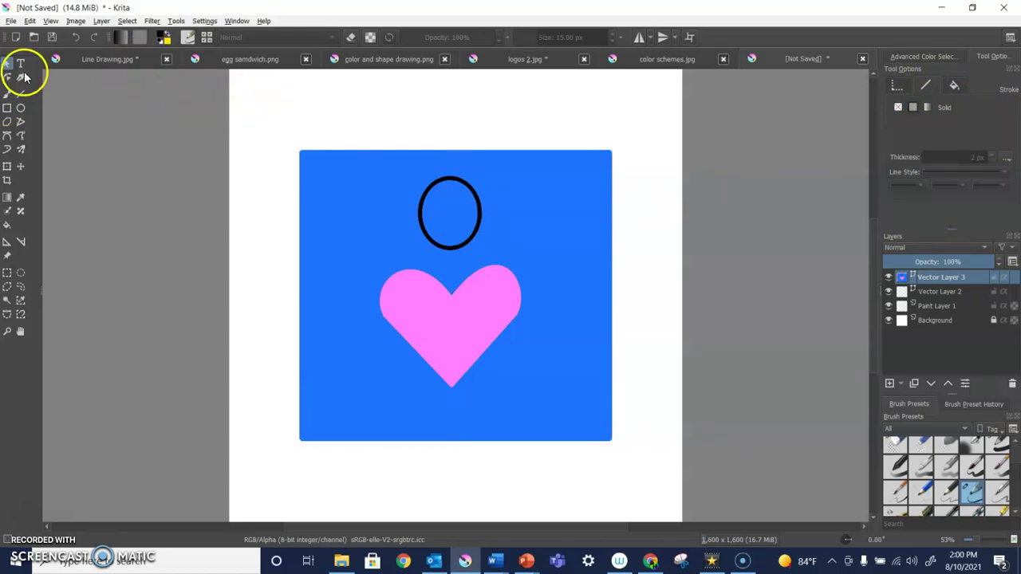
left_click(447, 213)
left_click(954, 87)
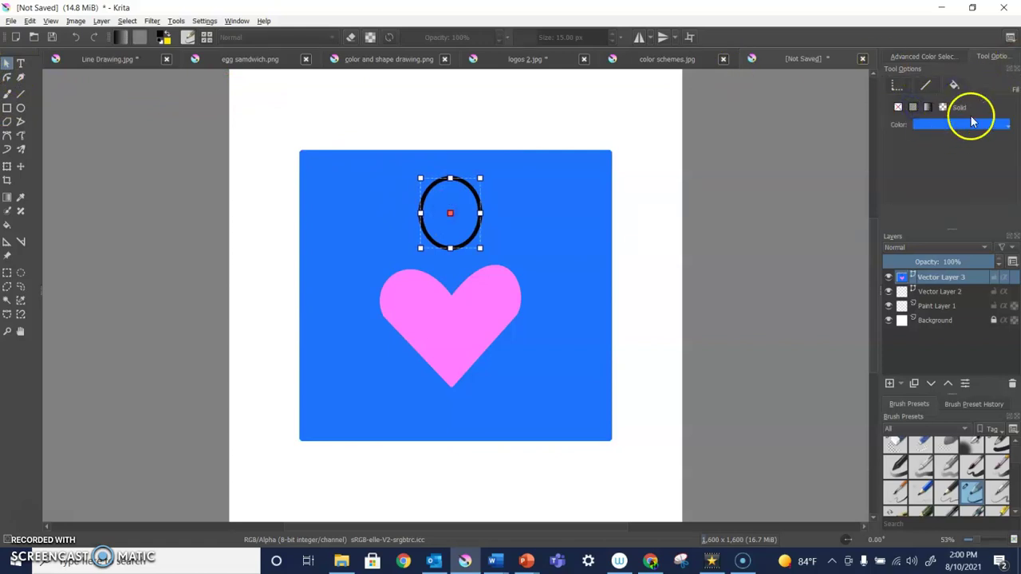
left_click(972, 124)
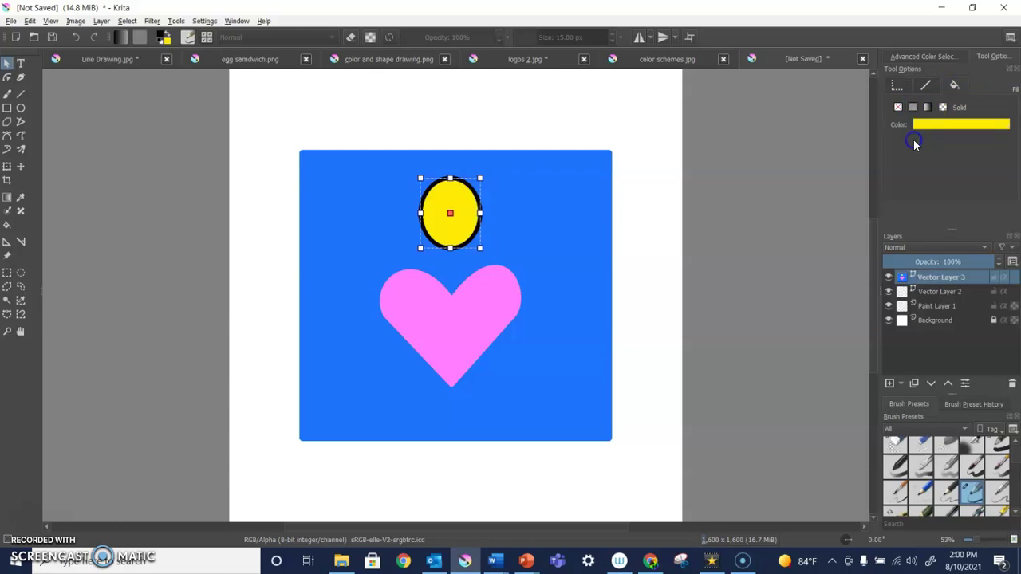
- Change the circle's black outline to yellow
left_click(925, 85)
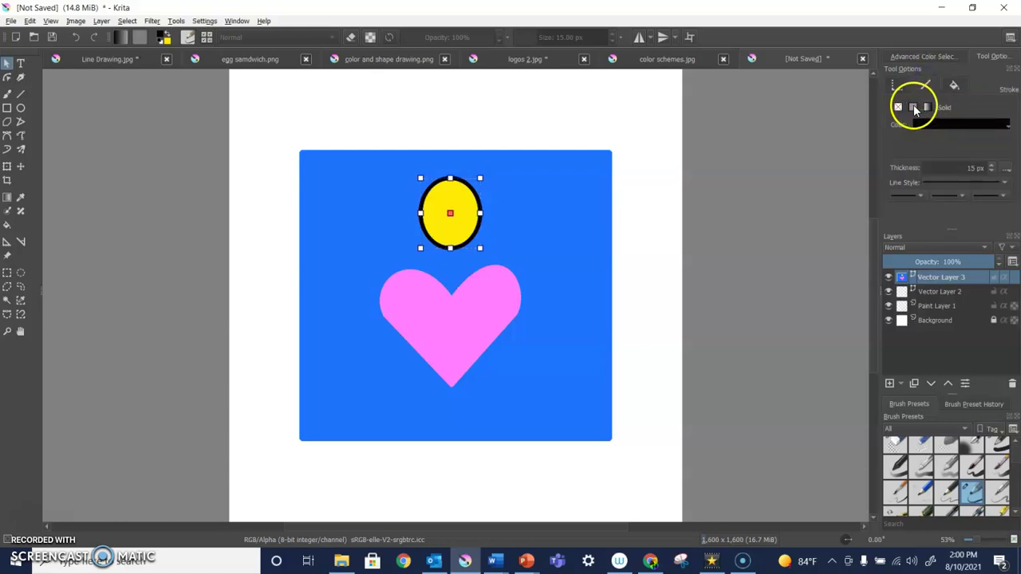
left_click(943, 125)
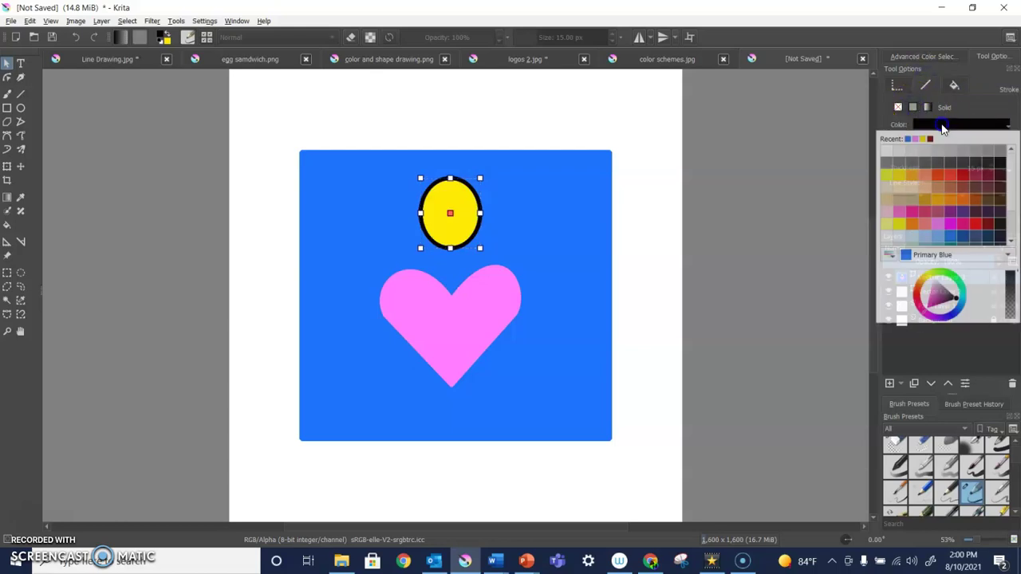
left_click(888, 176)
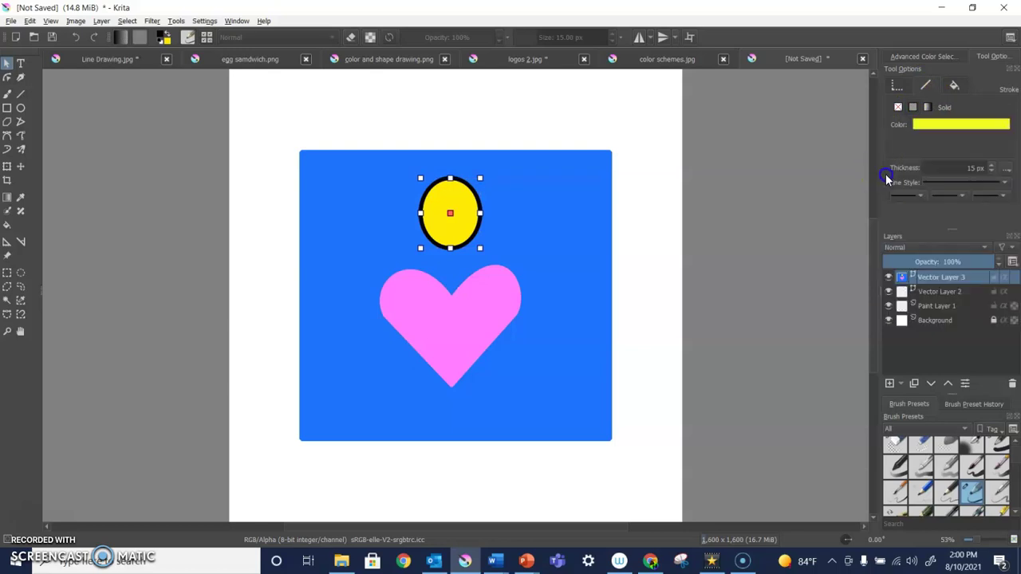
- Set the circle's solid fill to yellow and deselect it
left_click(954, 87)
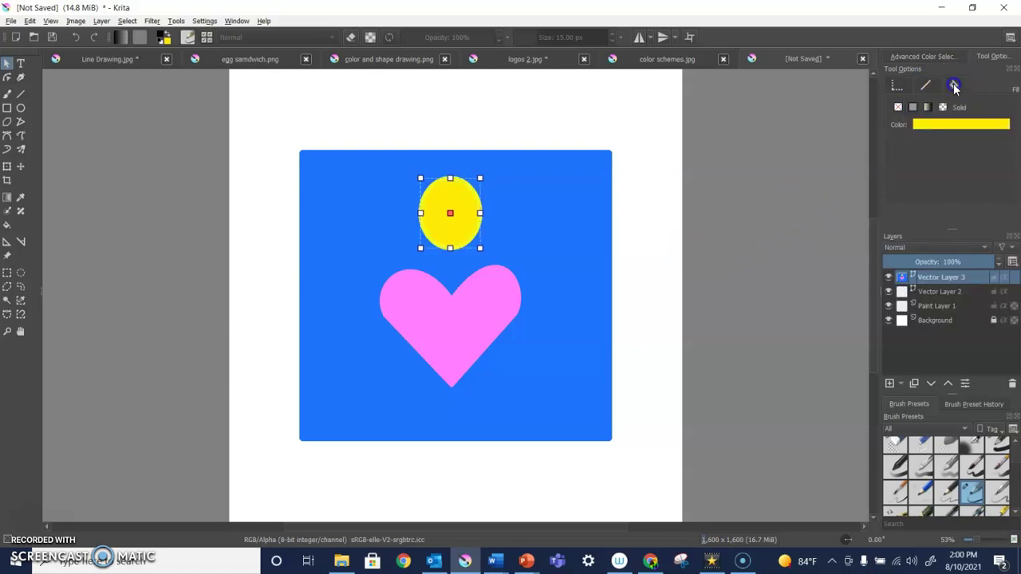
left_click(928, 122)
left_click(885, 177)
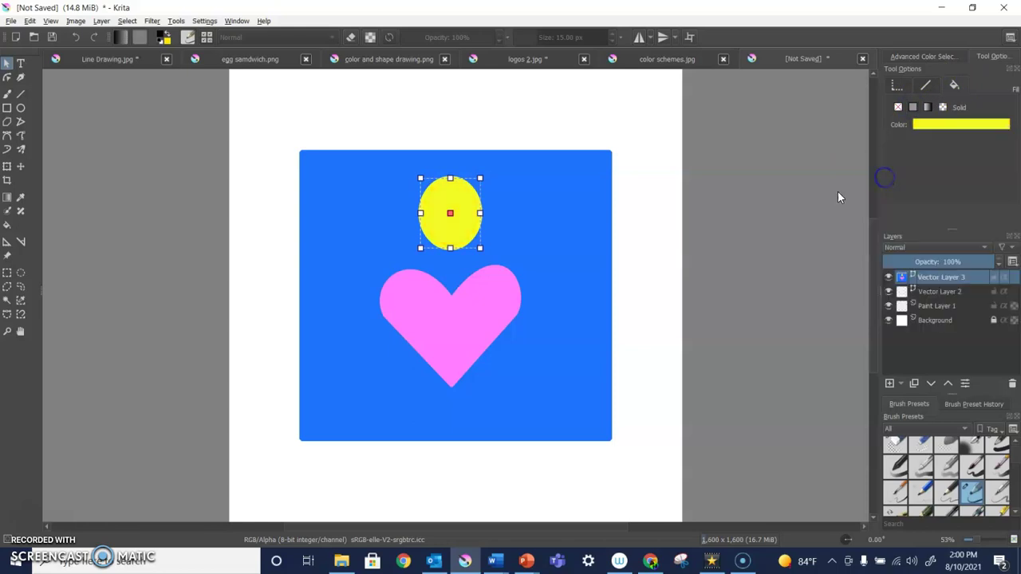
left_click(739, 225)
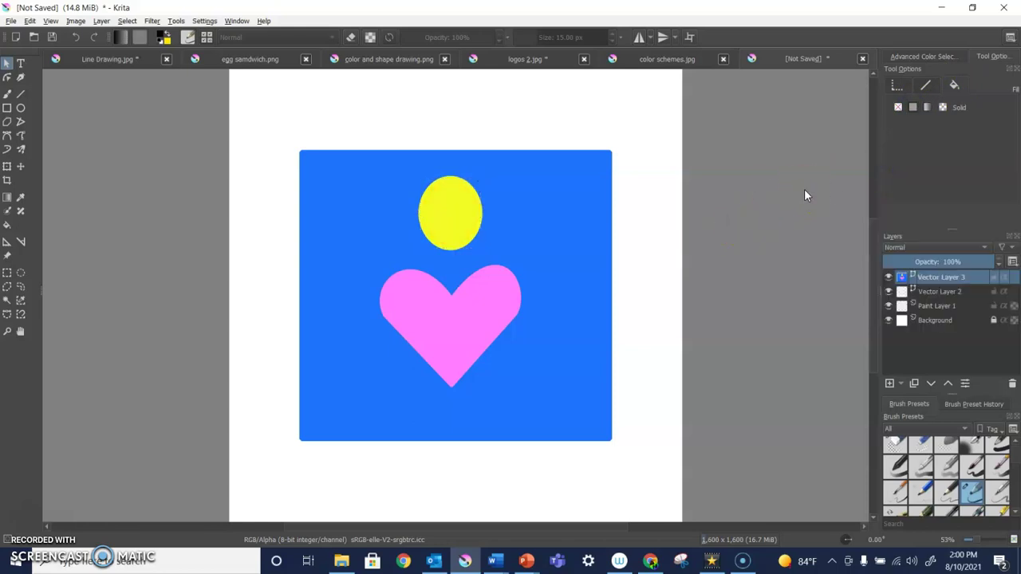